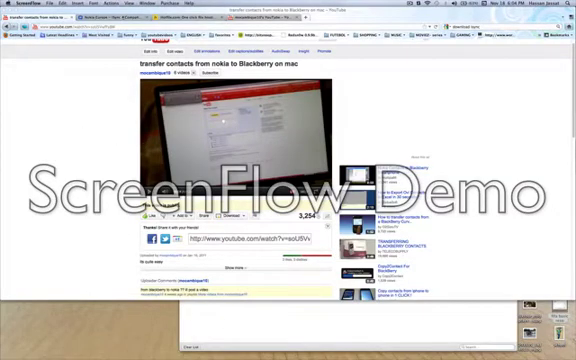
Switch to the Hotfile tab that shows the iSync.app.zip download page.
{"action": "left_click", "coordinate": [160, 18]}
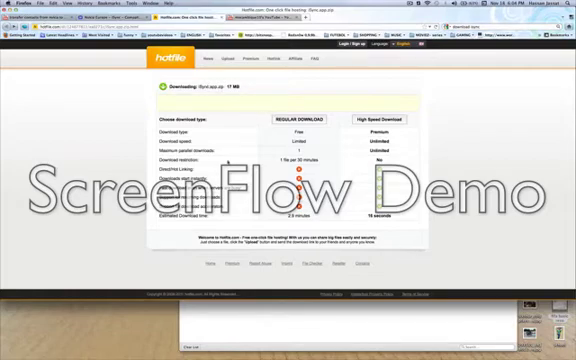
Launch iSync from Downloads, approve the security alert, and center its window.
{"action": "left_click", "coordinate": [234, 327]}
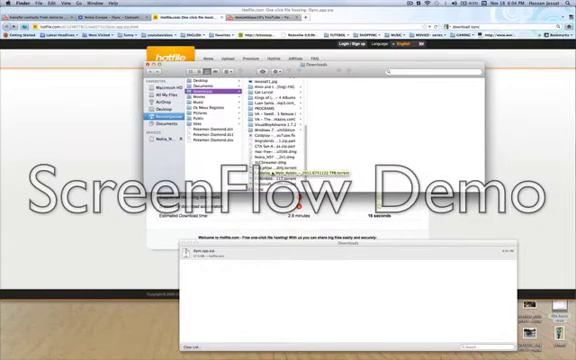
{"action": "double_click", "coordinate": [272, 133]}
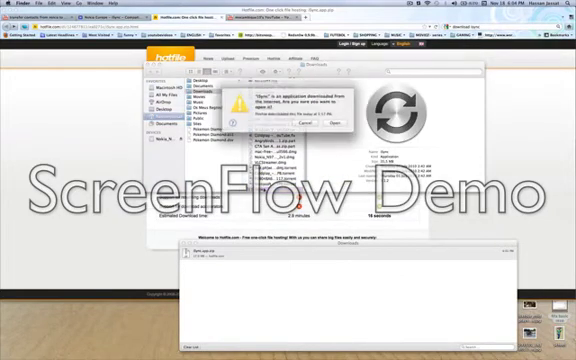
{"action": "left_click", "coordinate": [332, 121]}
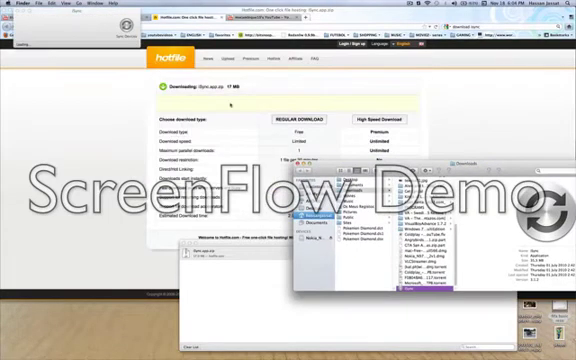
{"action": "left_click_drag", "start_coordinate": [71, 33], "coordinate": [186, 94]}
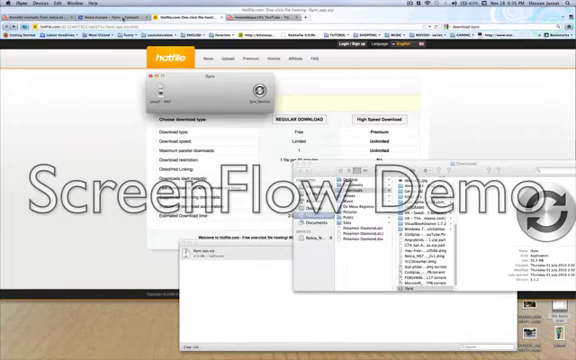
Switch to the Nokia Europe tab with the iSync compatibility and phone plugin section.
{"action": "left_click", "coordinate": [93, 17]}
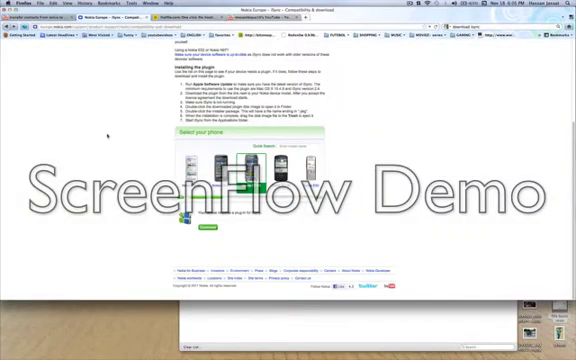
{"action": "scroll", "coordinate": [108, 135], "scroll_direction": "up", "scroll_amount": 10}
{"action": "scroll", "coordinate": [108, 135], "scroll_direction": "down", "scroll_amount": 2}
{"action": "scroll", "coordinate": [108, 135], "scroll_direction": "down", "scroll_amount": 2}
{"action": "scroll", "coordinate": [108, 135], "scroll_direction": "down", "scroll_amount": 2}
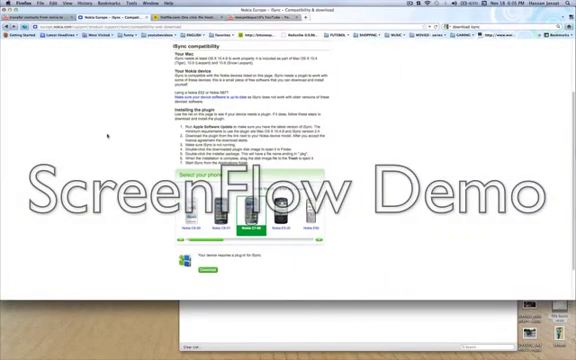
{"action": "scroll", "coordinate": [108, 135], "scroll_direction": "down", "scroll_amount": 2}
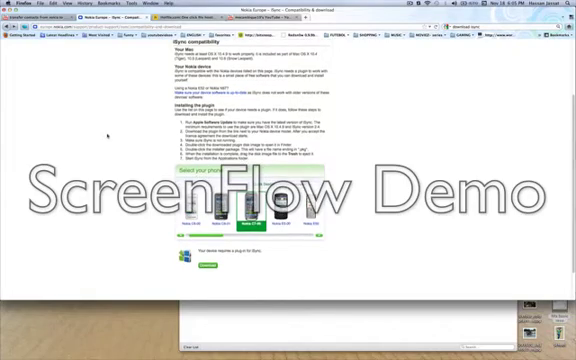
{"action": "scroll", "coordinate": [108, 135], "scroll_direction": "down", "scroll_amount": 1}
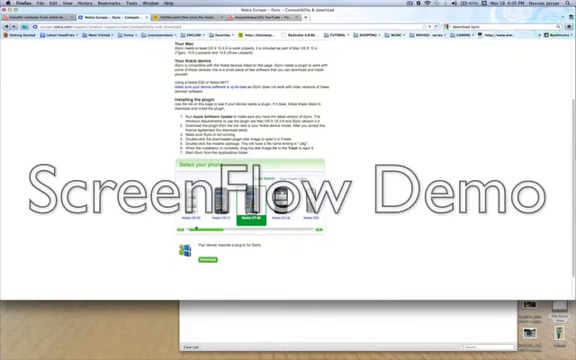
{"action": "scroll", "coordinate": [145, 107], "scroll_direction": "up", "scroll_amount": 2}
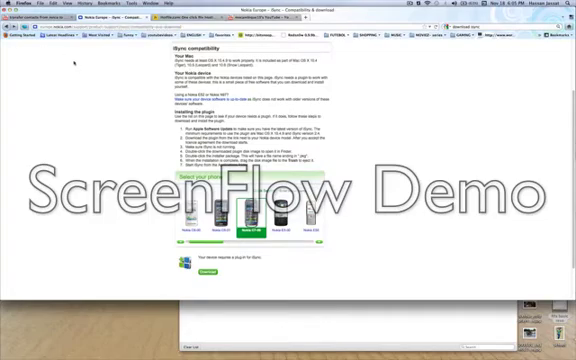
Dismiss the stray Autodesk error dialog from the Mission Control overview.
{"action": "key", "text": "F3"}
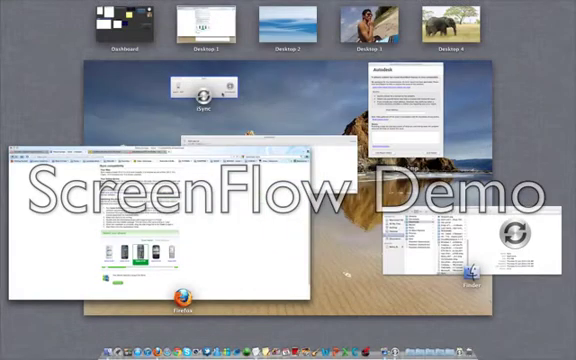
{"action": "key", "text": "F3"}
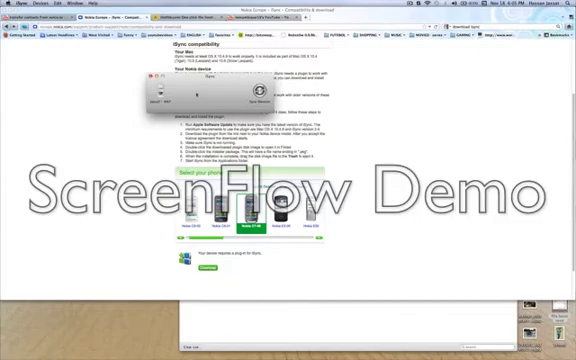
{"action": "key", "text": "F3"}
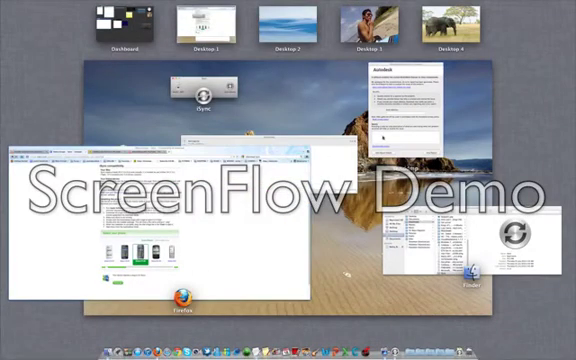
{"action": "left_click", "coordinate": [420, 110]}
{"action": "key", "text": "Escape"}
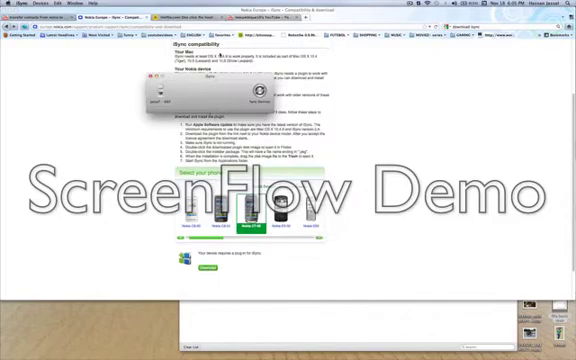
Locate BlackBerry Desktop Software through the Applications stack and the window overview.
{"action": "key", "text": "F3"}
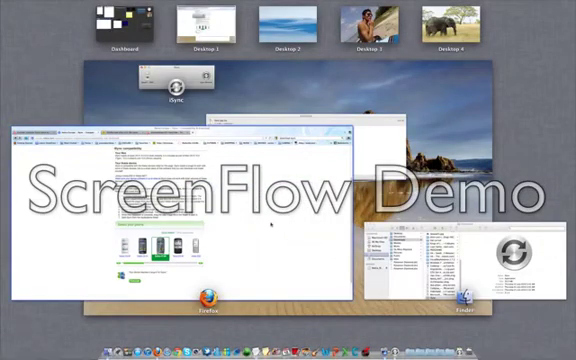
{"action": "key", "text": "F3"}
{"action": "left_click", "coordinate": [412, 349]}
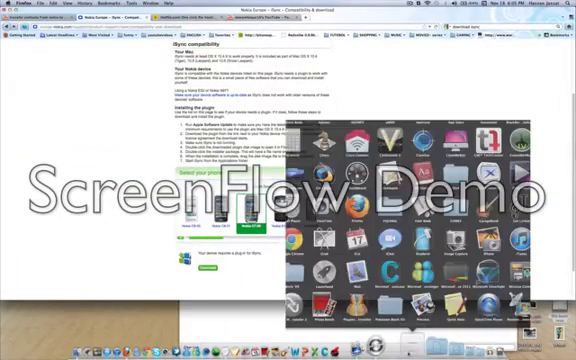
{"action": "left_click", "coordinate": [409, 333]}
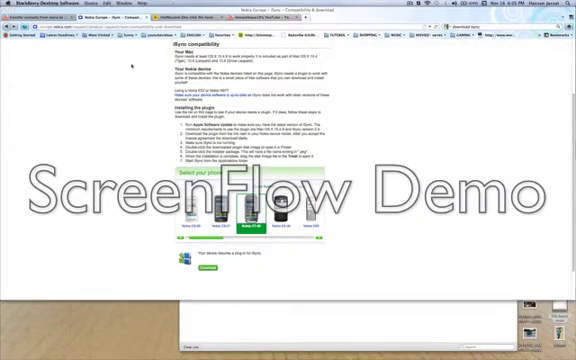
{"action": "key", "text": "F3"}
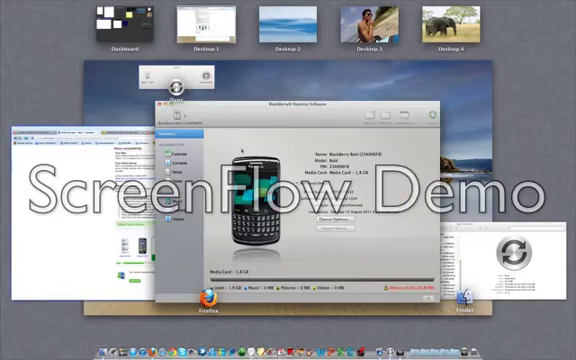
{"action": "left_click", "coordinate": [180, 220]}
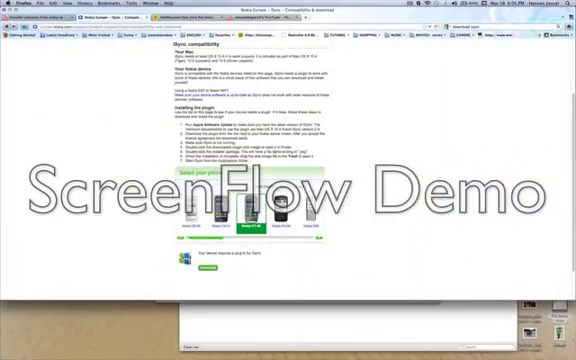
{"action": "key", "text": "F3"}
Set the Calendar sync direction, check Notes, and postpone the software update notice.
{"action": "left_click", "coordinate": [380, 230]}
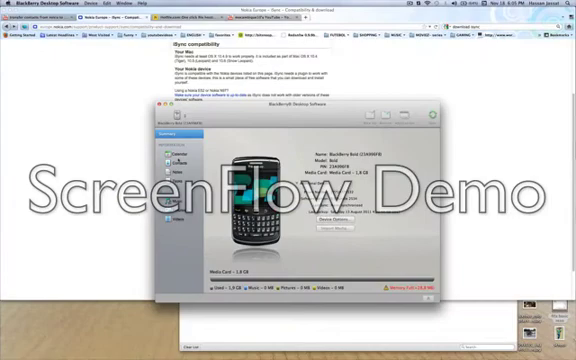
{"action": "left_click", "coordinate": [177, 154]}
{"action": "left_click", "coordinate": [252, 149]}
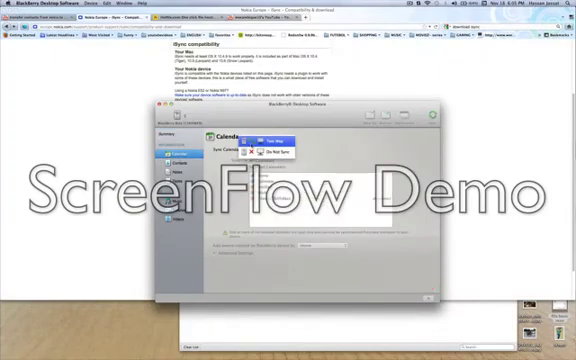
{"action": "left_click", "coordinate": [262, 142]}
{"action": "left_click", "coordinate": [180, 172]}
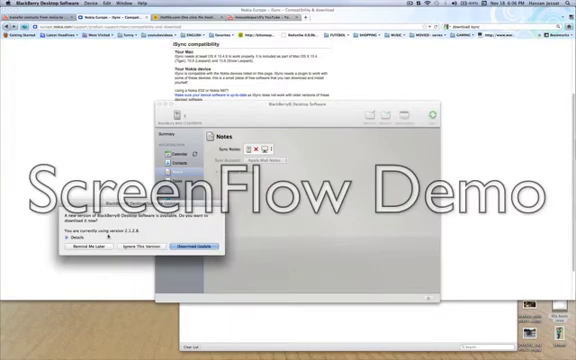
{"action": "left_click", "coordinate": [95, 248]}
Set the Contacts sync direction, review Notes and Calendar, and close the window.
{"action": "left_click", "coordinate": [178, 154]}
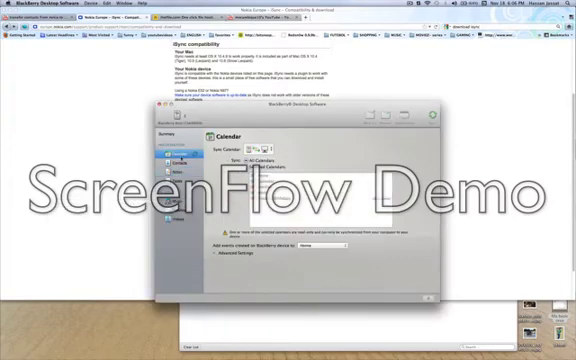
{"action": "left_click", "coordinate": [268, 150]}
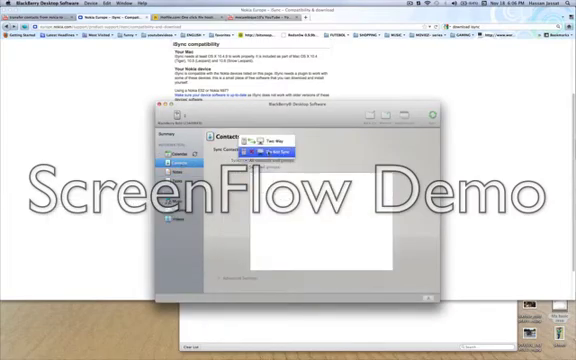
{"action": "left_click", "coordinate": [268, 160]}
{"action": "left_click", "coordinate": [180, 172]}
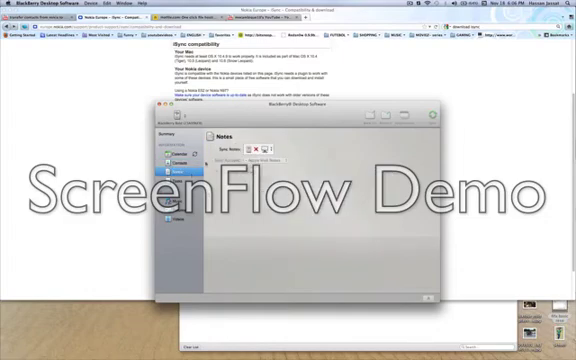
{"action": "left_click", "coordinate": [178, 154]}
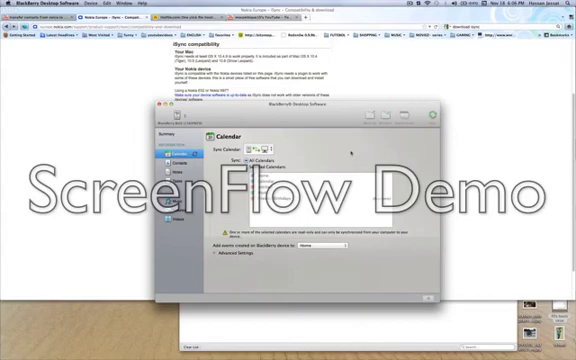
{"action": "left_click", "coordinate": [155, 58]}
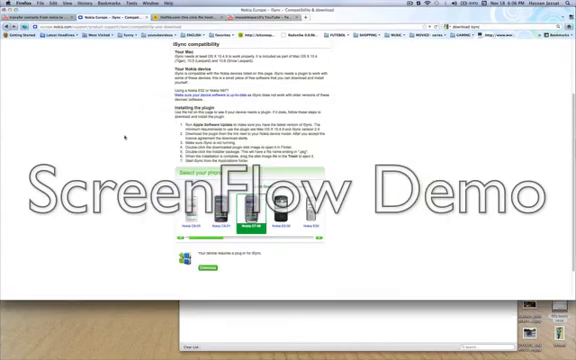
{"action": "scroll", "coordinate": [113, 103], "scroll_direction": "up", "scroll_amount": 5}
{"action": "scroll", "coordinate": [113, 103], "scroll_direction": "up", "scroll_amount": 3}
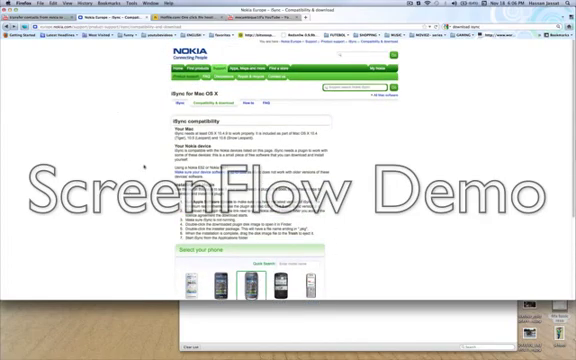
Show the Mission Control overview of all open windows and desktops with F3.
{"action": "key", "text": "F3"}
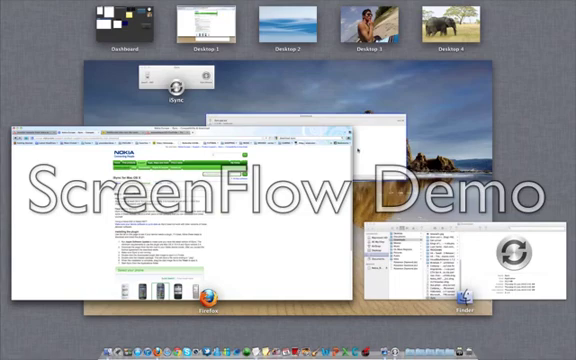